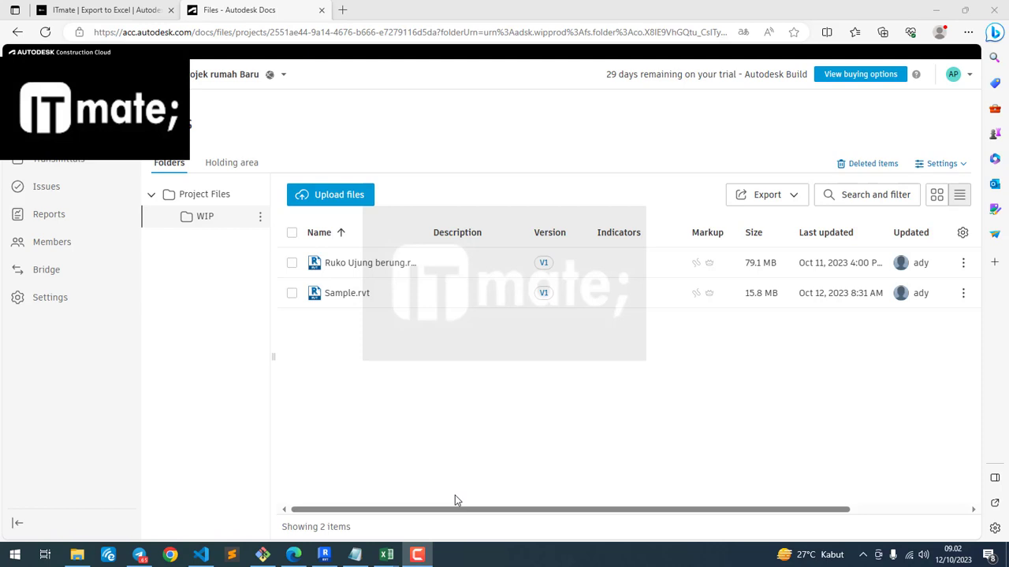
left_click(417, 555)
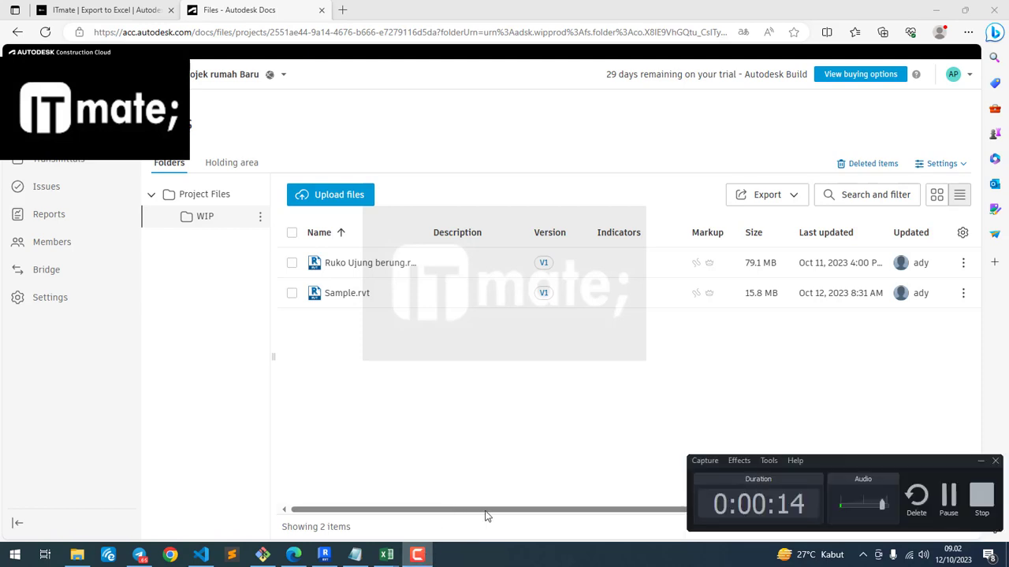
left_click(446, 471)
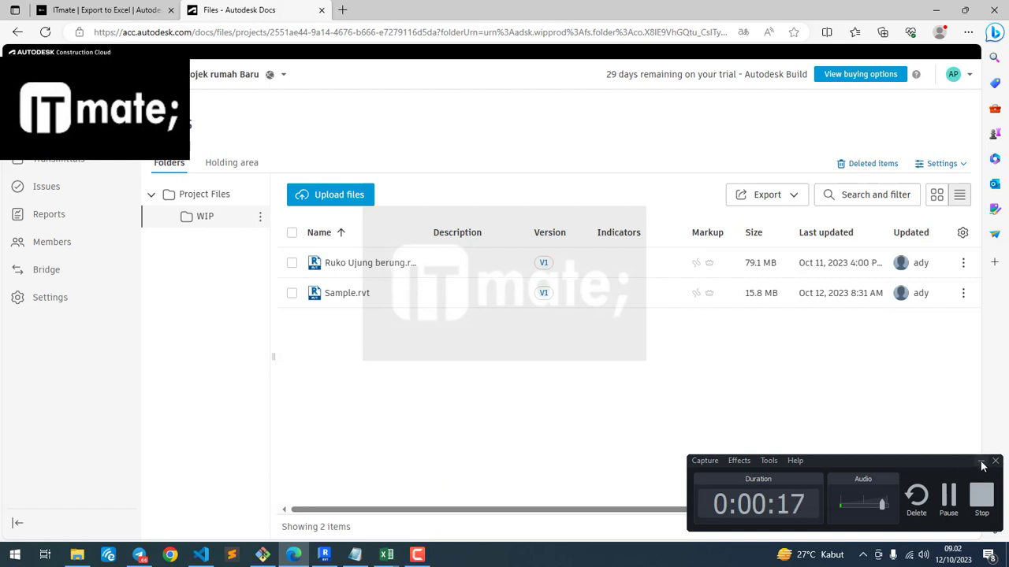
left_click(981, 464)
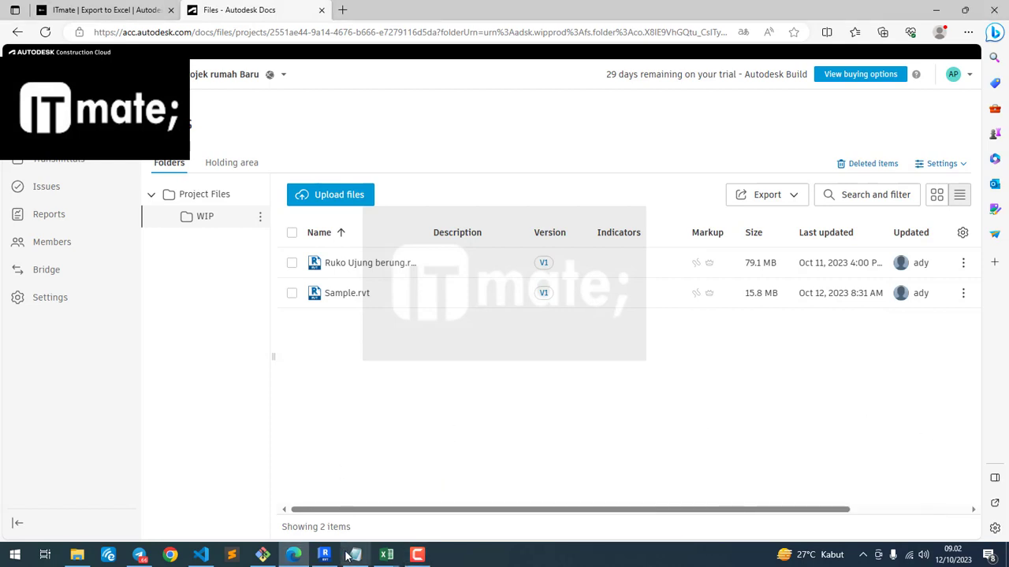
- Review the Notepad notes on Autodesk Docs, the additional web application and hosting, and minimize the window
mouse_move(354, 554)
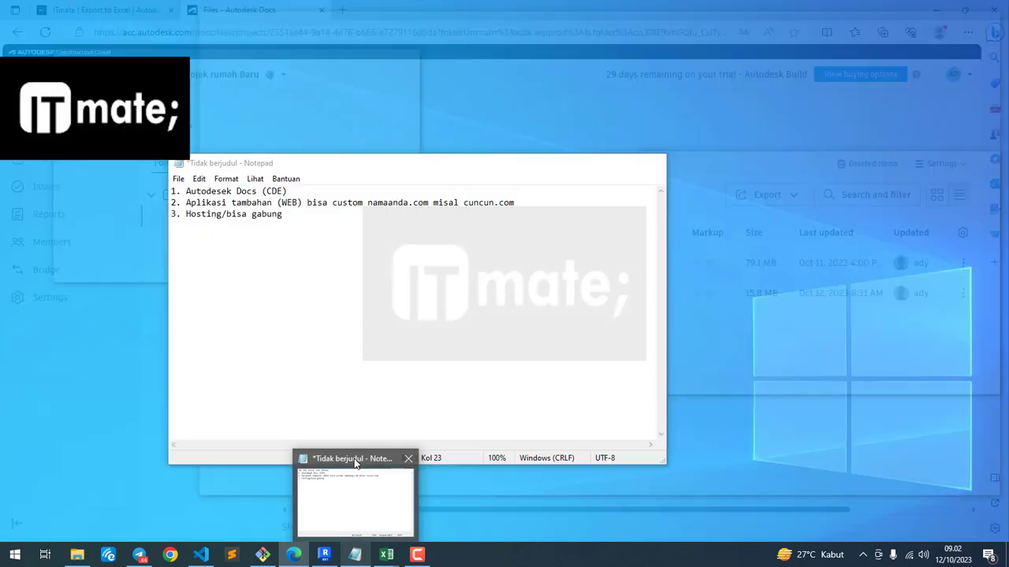
left_click(354, 464)
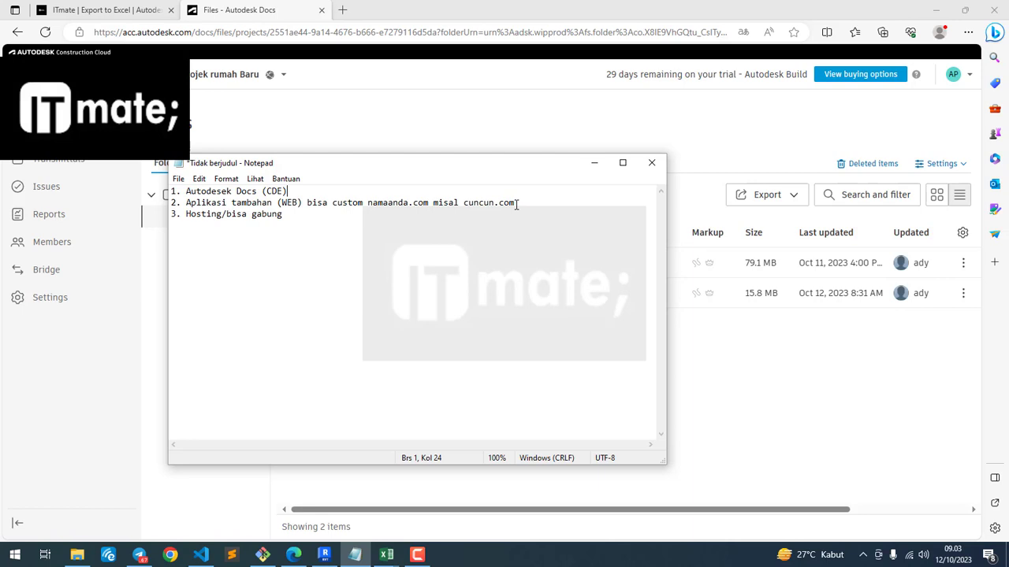
left_click_drag(517, 204, 191, 204)
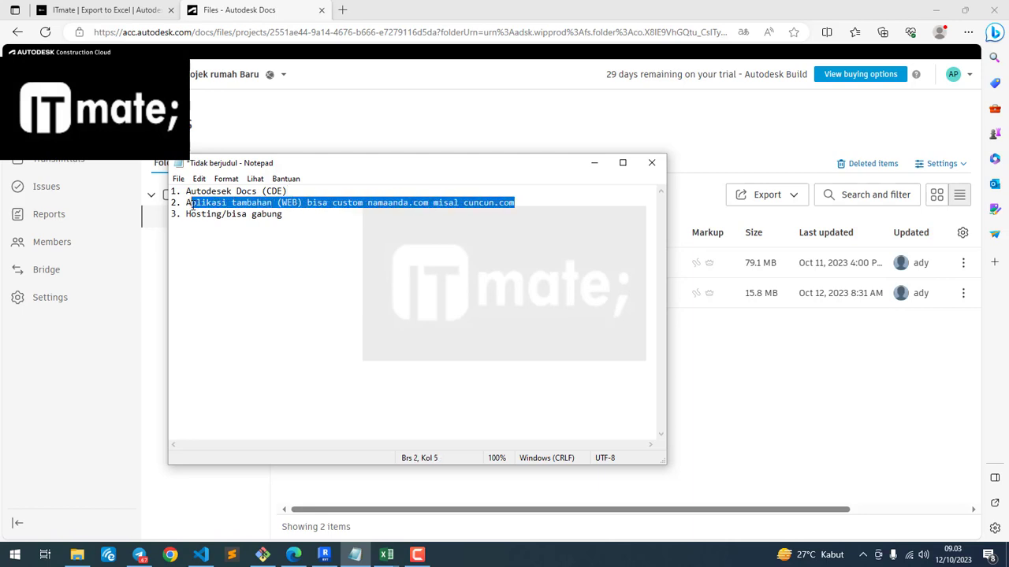
left_click(191, 204)
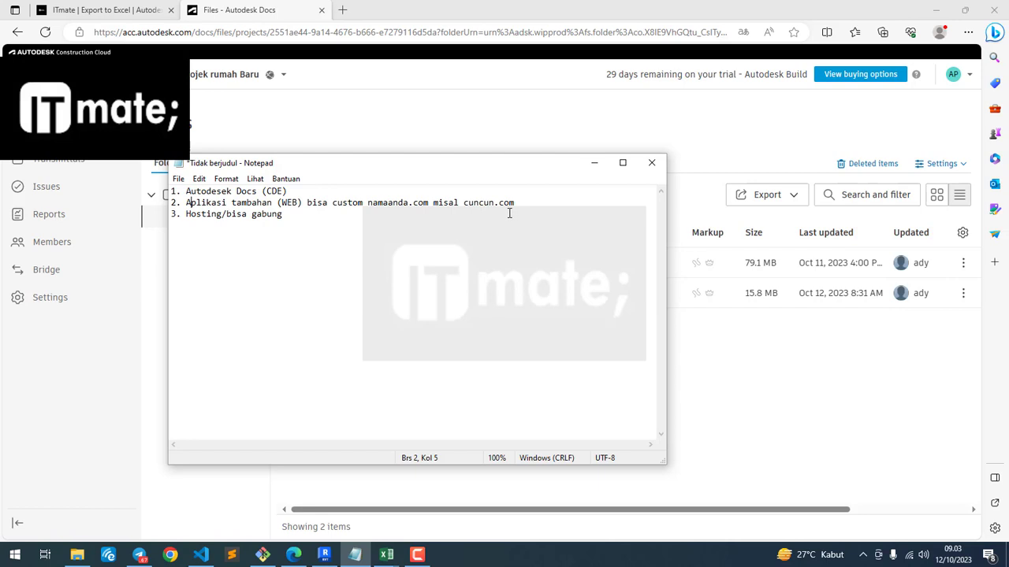
left_click(341, 221)
left_click(594, 164)
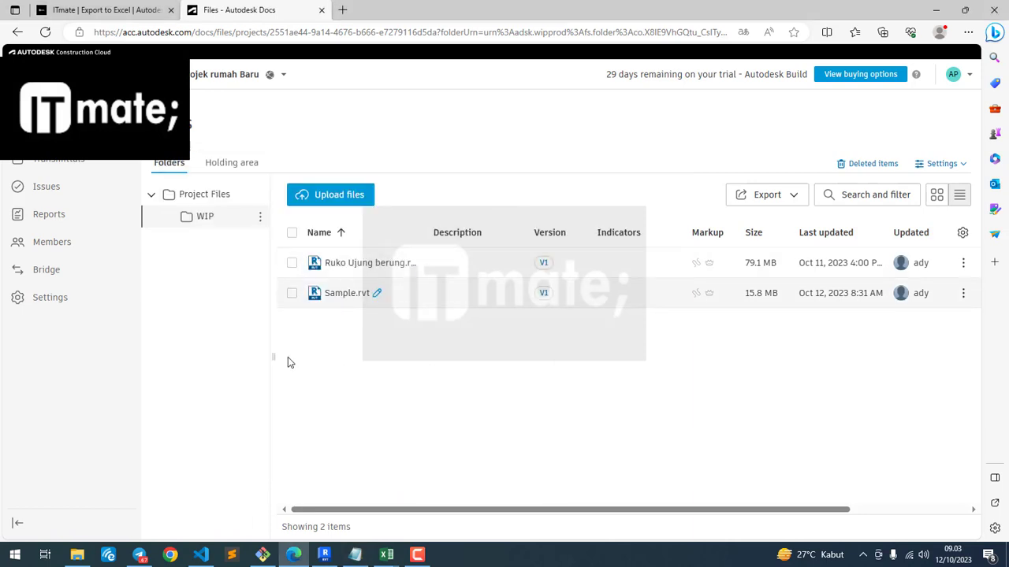
- Switch to Revit to view the SAMPEL building in 3D, and return to Autodesk Docs in the browser
left_click(325, 555)
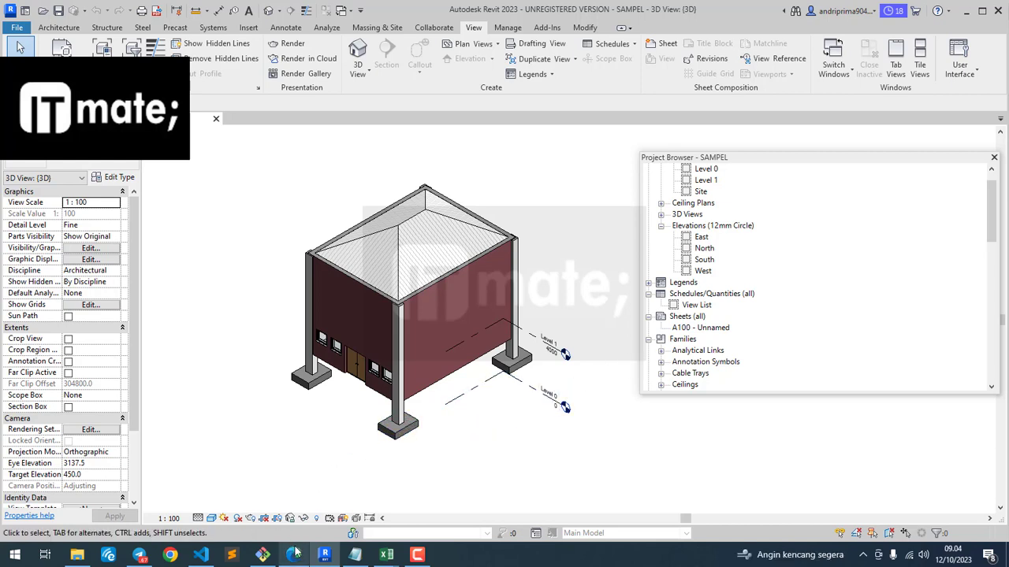
mouse_move(294, 553)
left_click(293, 521)
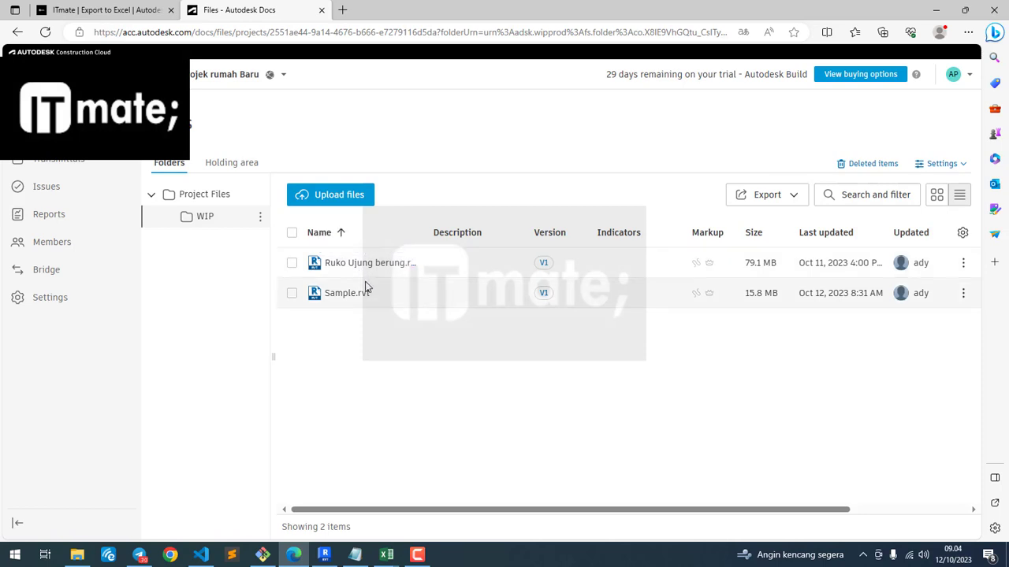
- Check the file upload options for the WIP folder and close them without uploading anything
left_click(308, 198)
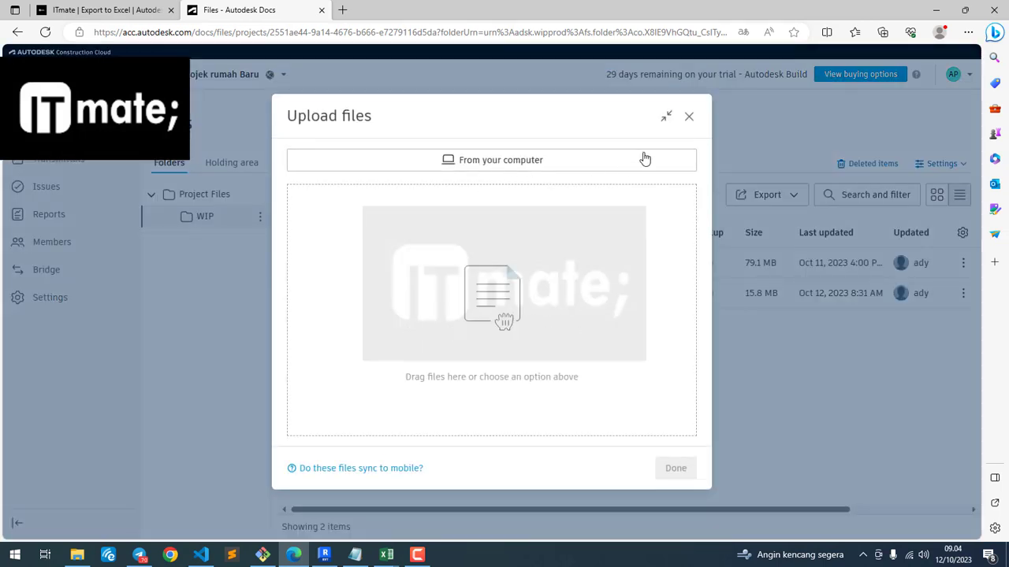
left_click(689, 118)
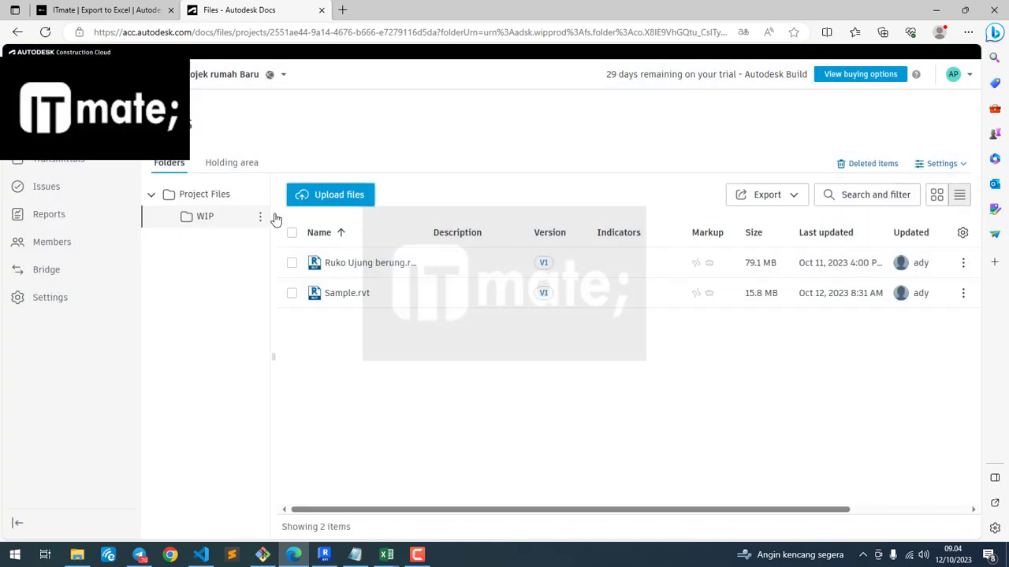
- Open Sample.rvt from the WIP folder in the Autodesk Docs viewer and examine the building from several sides
left_click(345, 293)
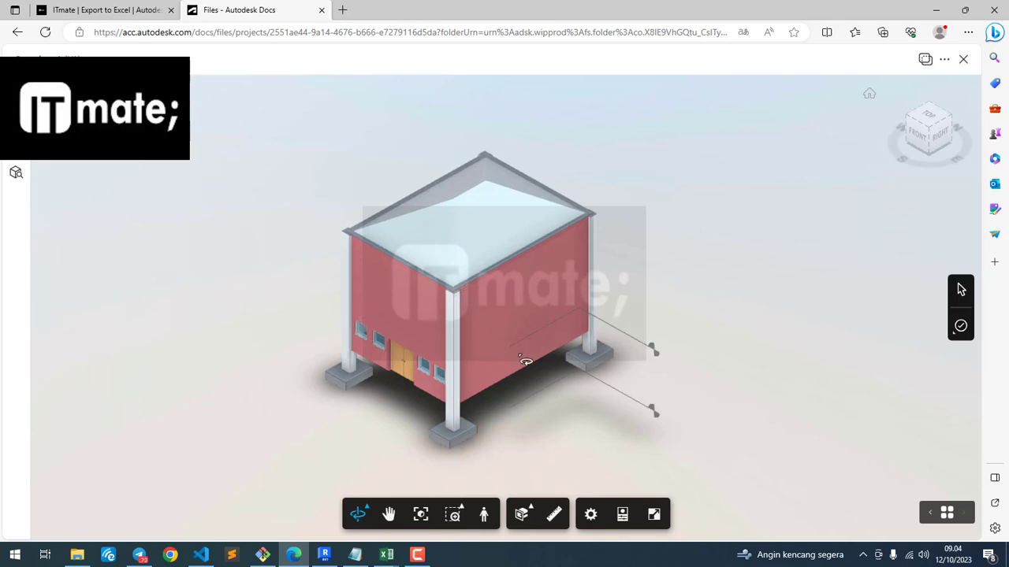
left_click_drag(574, 418, 340, 508)
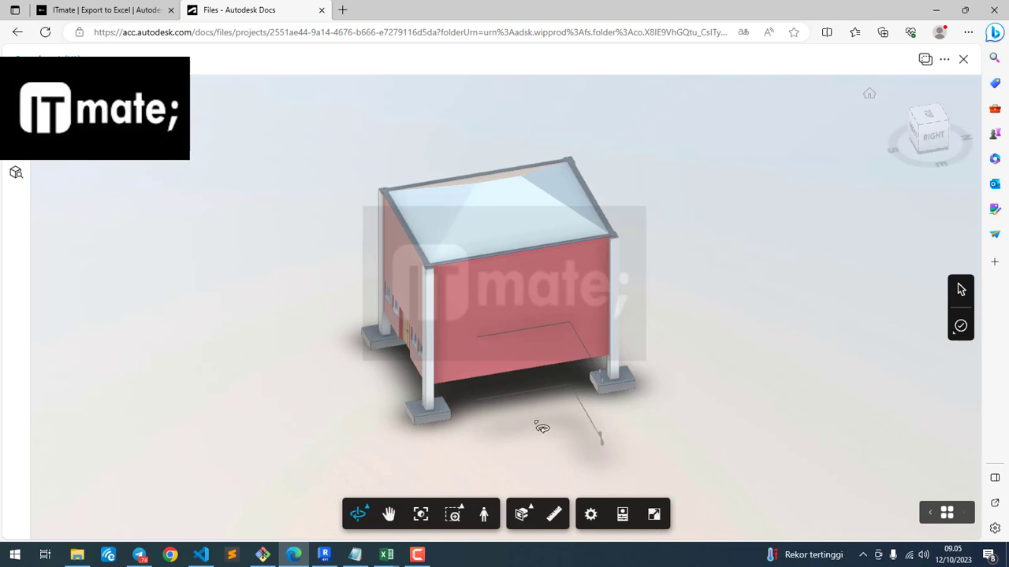
left_click_drag(680, 394, 426, 396)
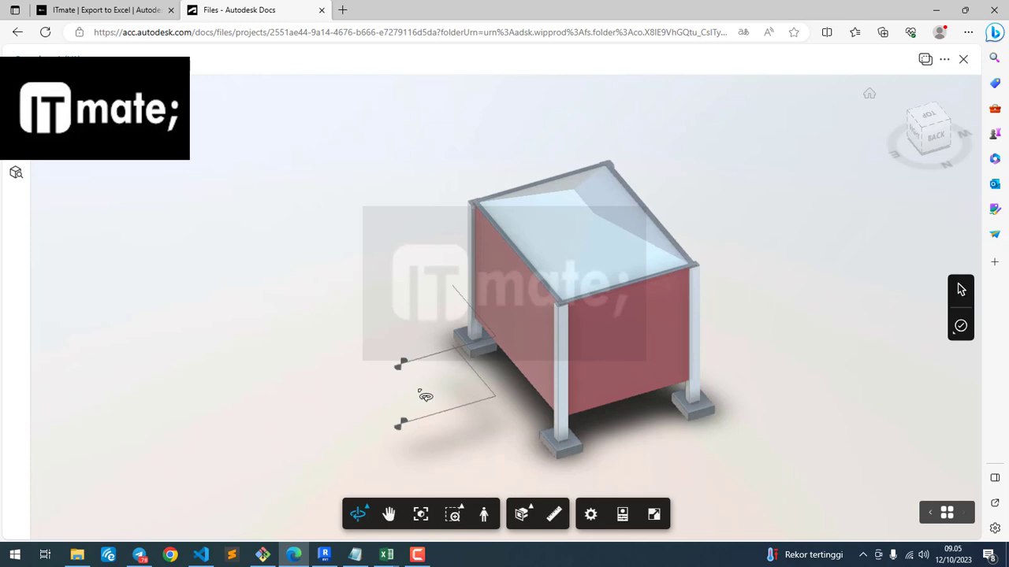
left_click_drag(426, 397, 399, 391)
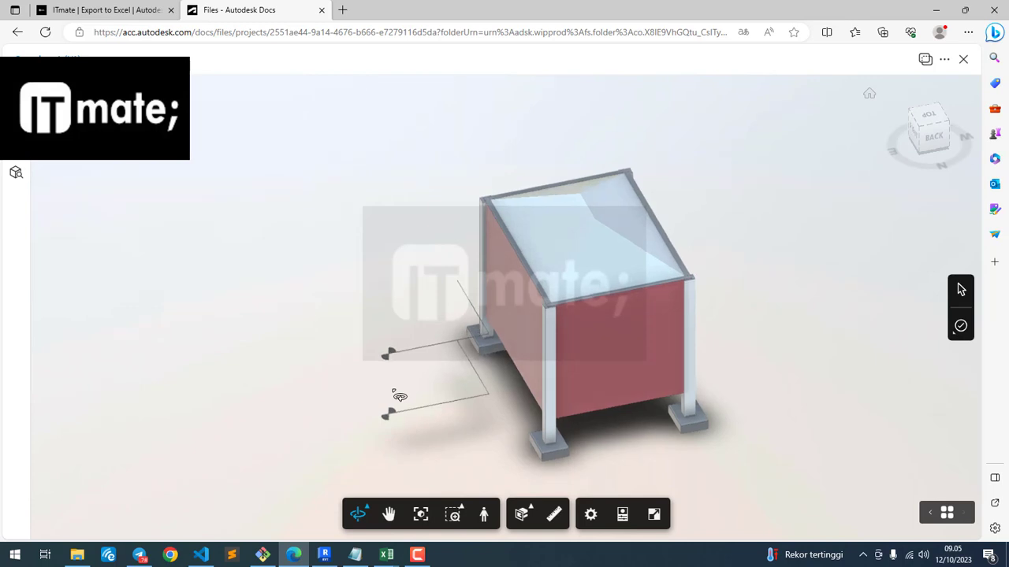
- Switch to the ITmate web app and load the listed version of Sample.rvt in its viewer
left_click(94, 14)
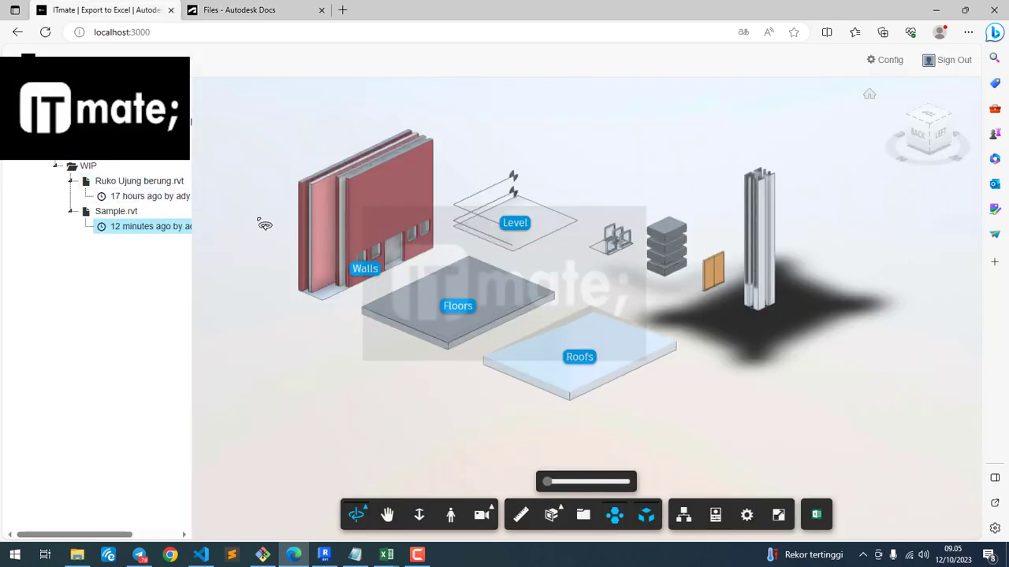
left_click(153, 230)
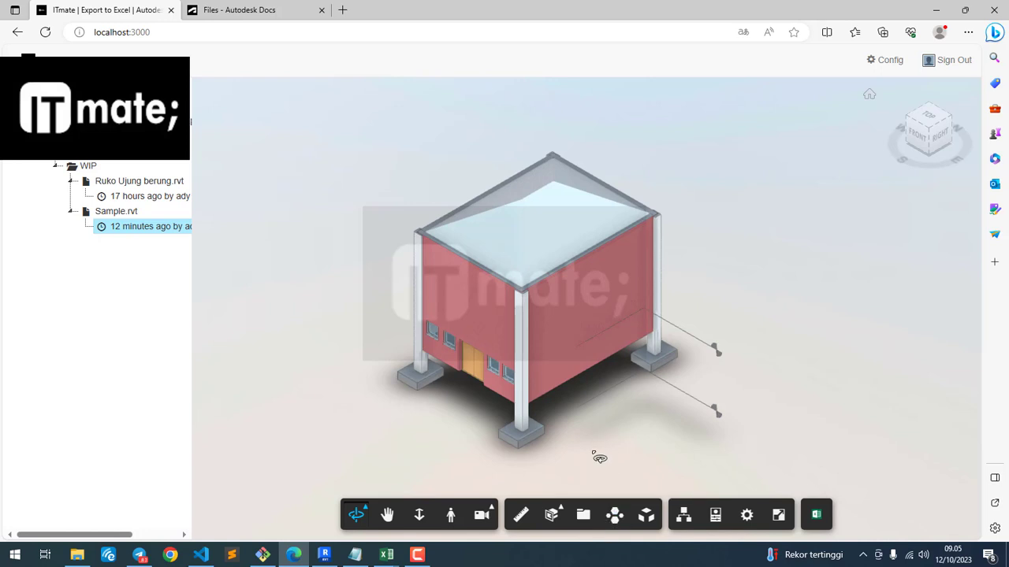
middle_click_drag(590, 432, 587, 416)
- Turn on the model explode tool with its slider at minimum, and form clusters by category
left_click(645, 514)
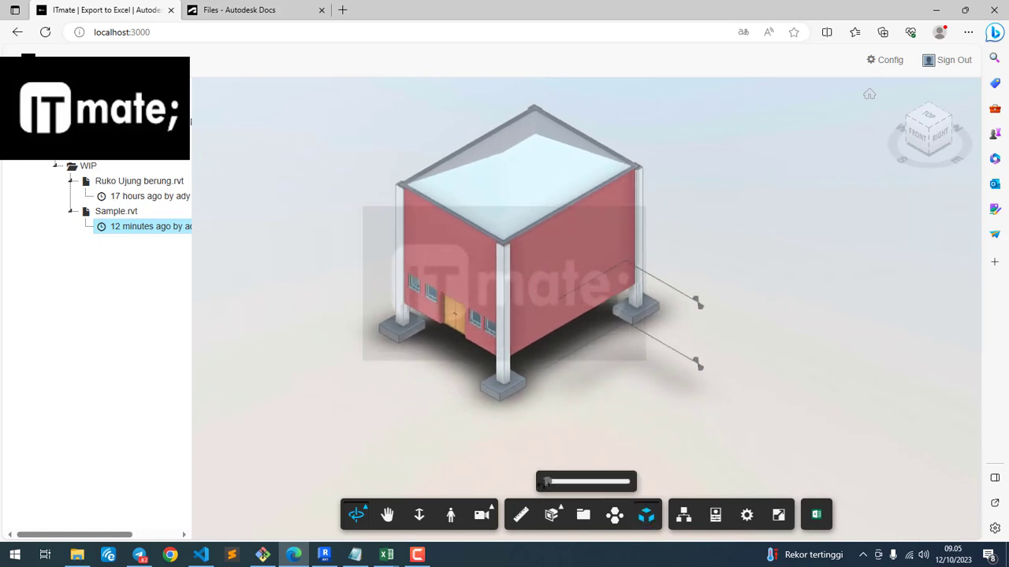
left_click_drag(562, 482, 530, 482)
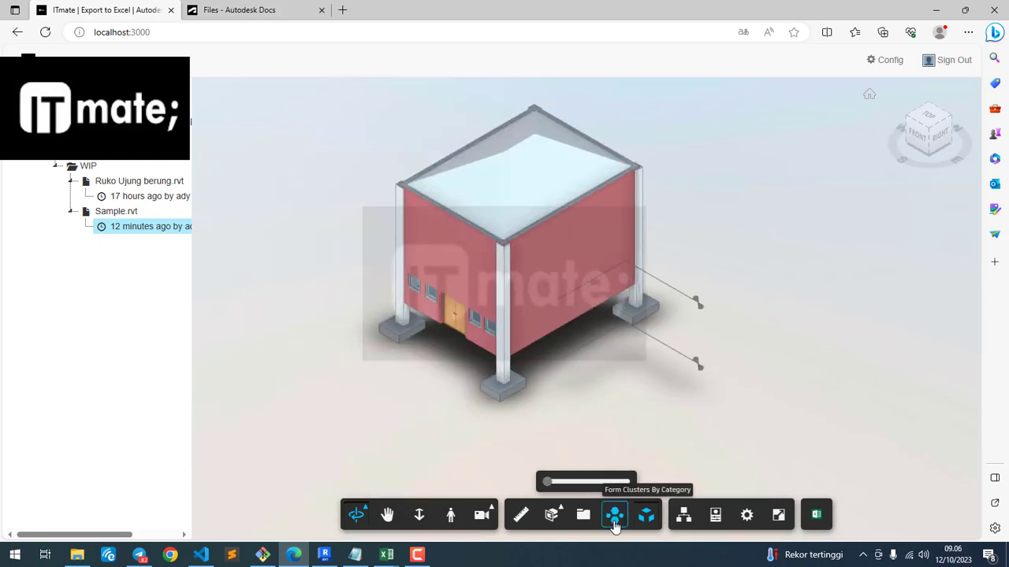
left_click(615, 524)
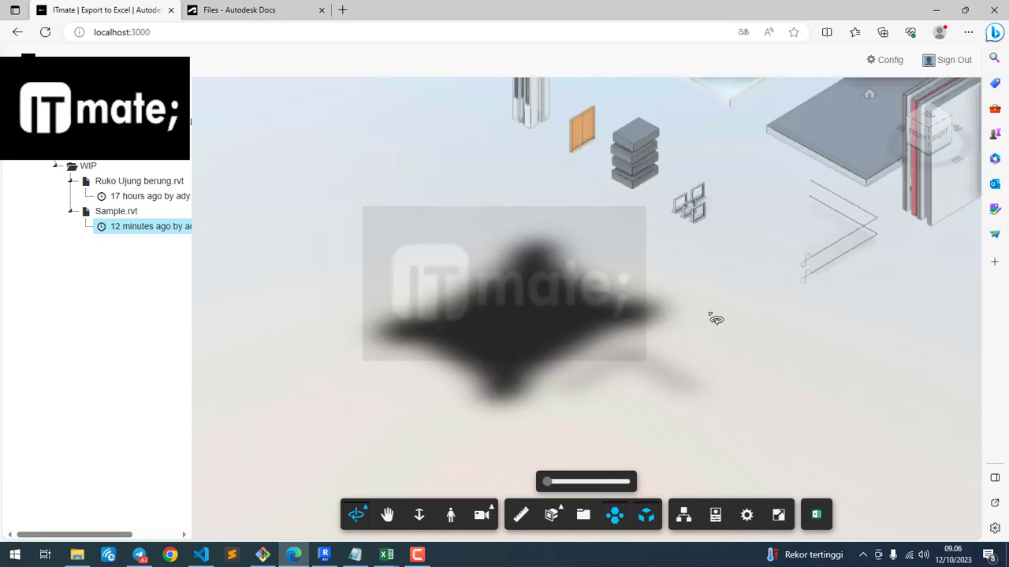
middle_click_drag(716, 273, 465, 413)
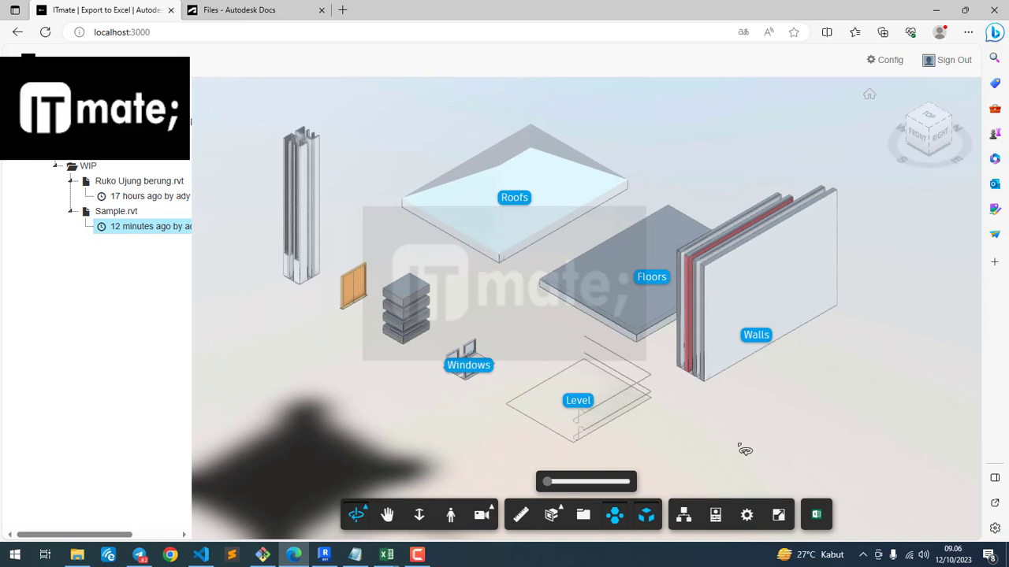
mouse_move(766, 425)
left_mouse_down()
mouse_move(770, 419)
mouse_move(756, 442)
left_mouse_up()
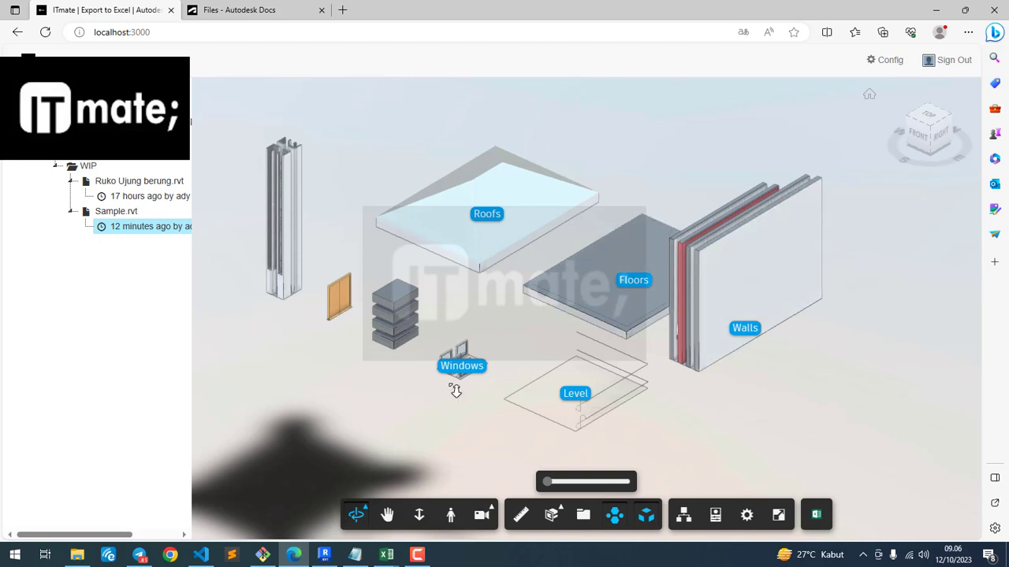
- Inspect the properties of one window in the Windows cluster, from its IFC parameters down to its dimensions
scroll(456, 391, "up", 5)
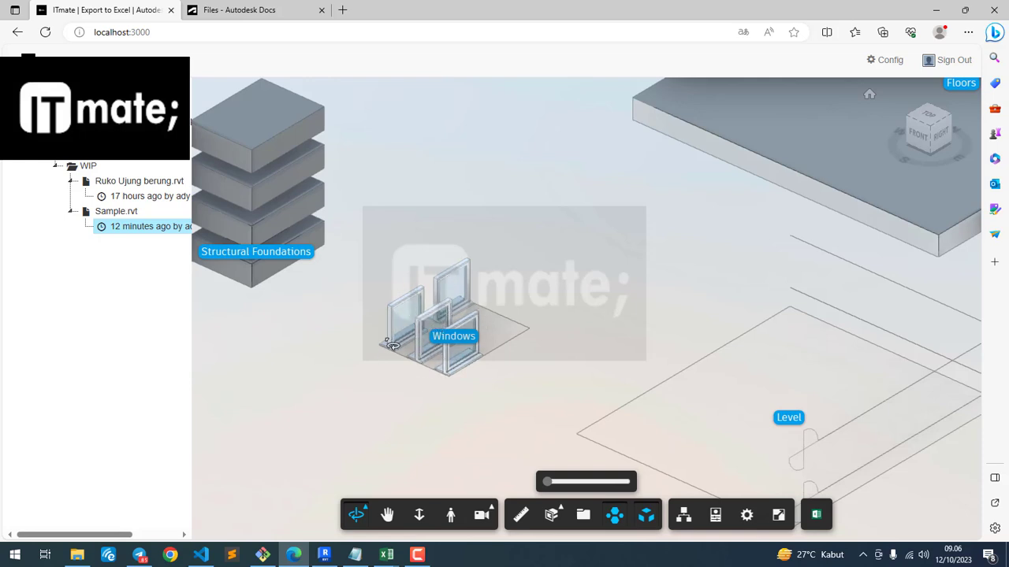
right_click(481, 325)
left_click(497, 334)
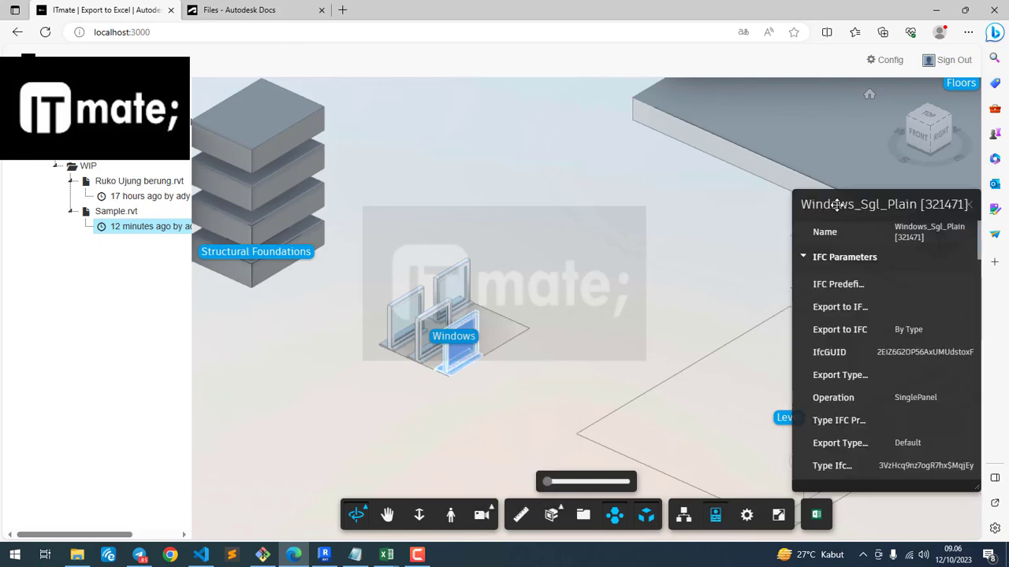
left_click_drag(837, 205, 501, 99)
left_click_drag(648, 392, 808, 443)
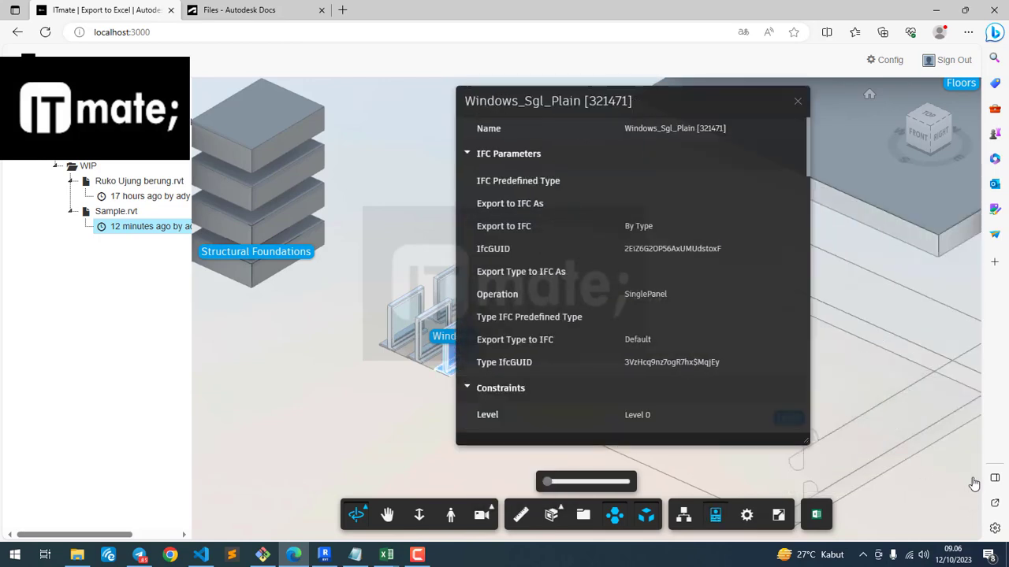
left_click_drag(974, 483, 974, 483)
scroll(767, 339, "down", 10)
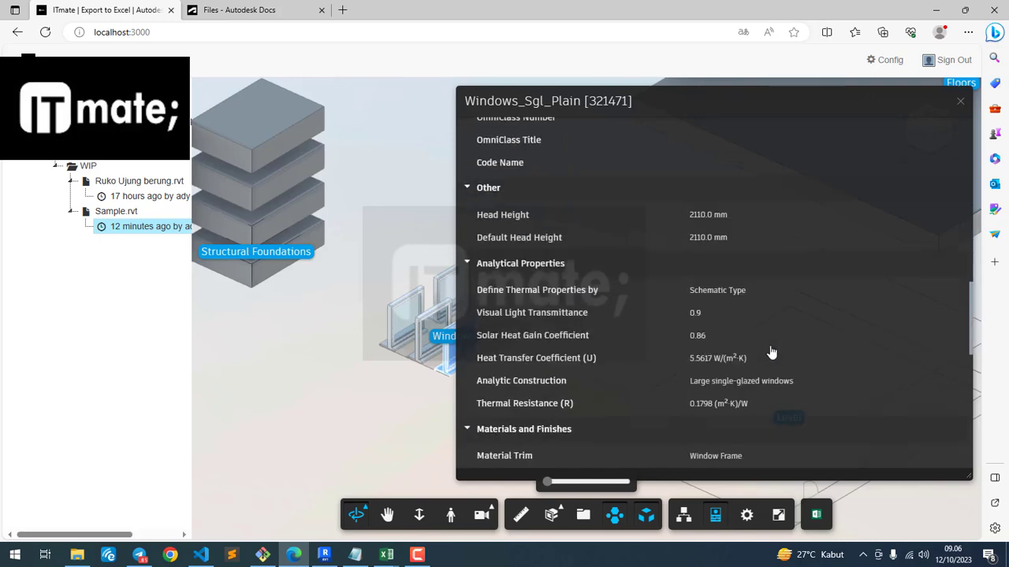
scroll(772, 352, "down", 7)
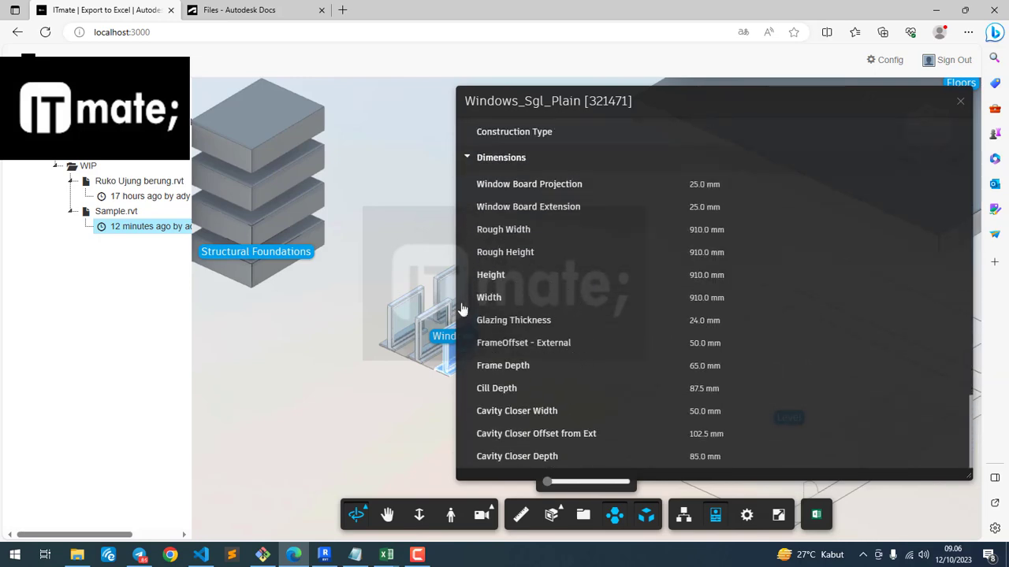
left_click(961, 103)
- Return to the Autodesk Docs viewer and examine the assembled building from its front side
left_click_drag(615, 257, 510, 309)
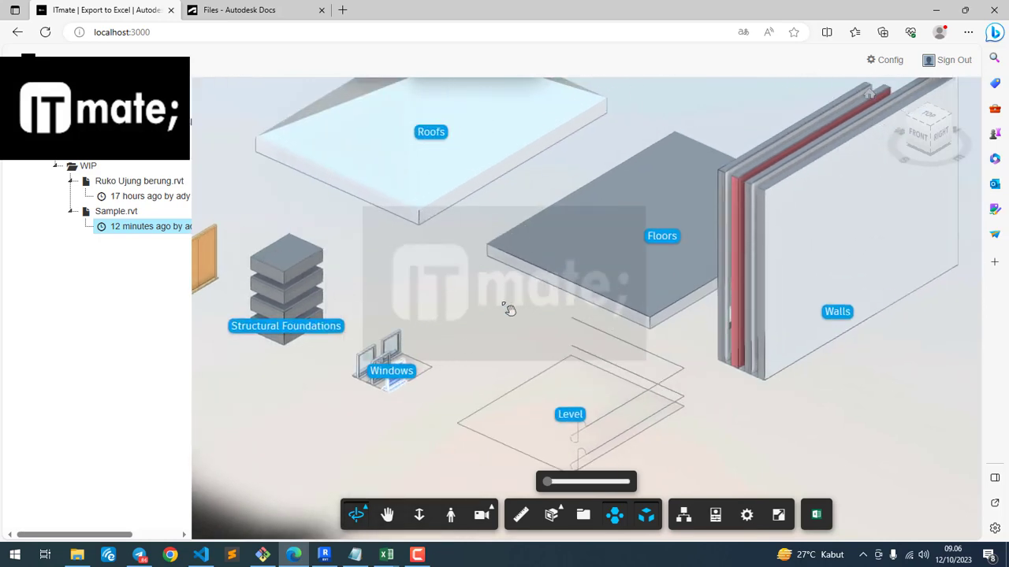
left_click(236, 10)
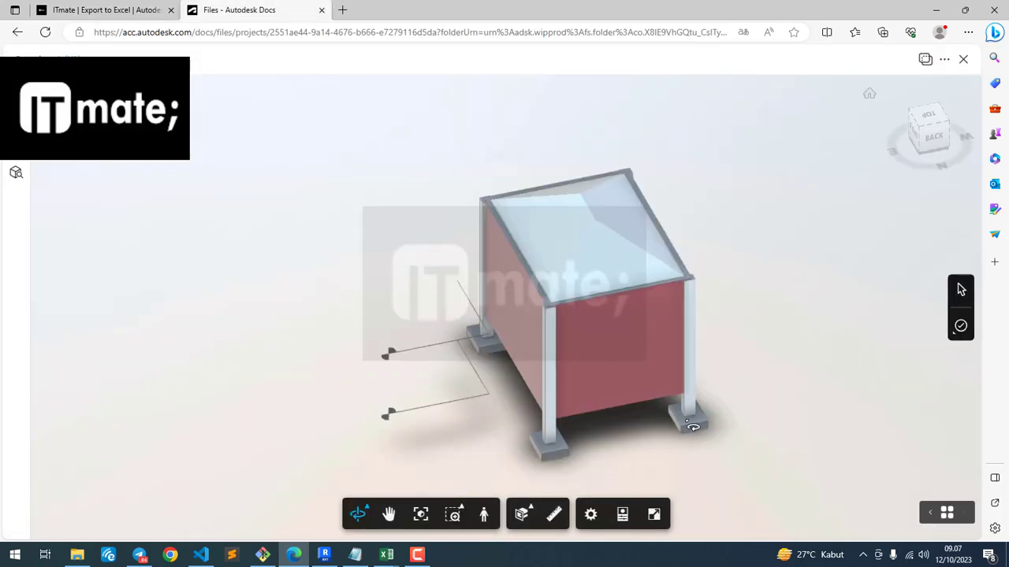
left_click_drag(646, 421, 207, 121)
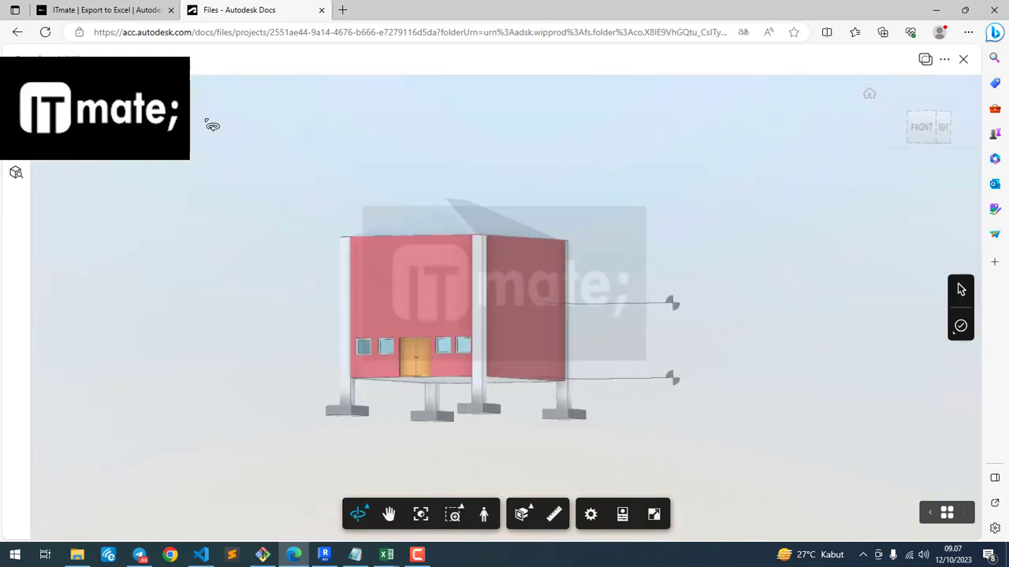
- Go back to the clustered model in the ITmate web app and export the Sample.rvt data to Excel
left_click(126, 11)
left_click_drag(516, 300, 586, 227)
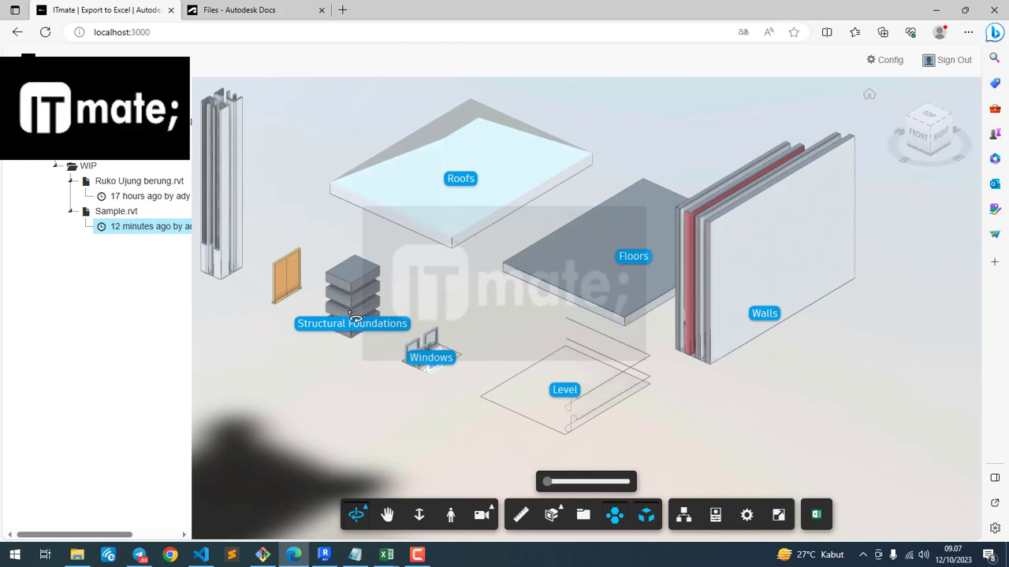
scroll(355, 320, "down", 2)
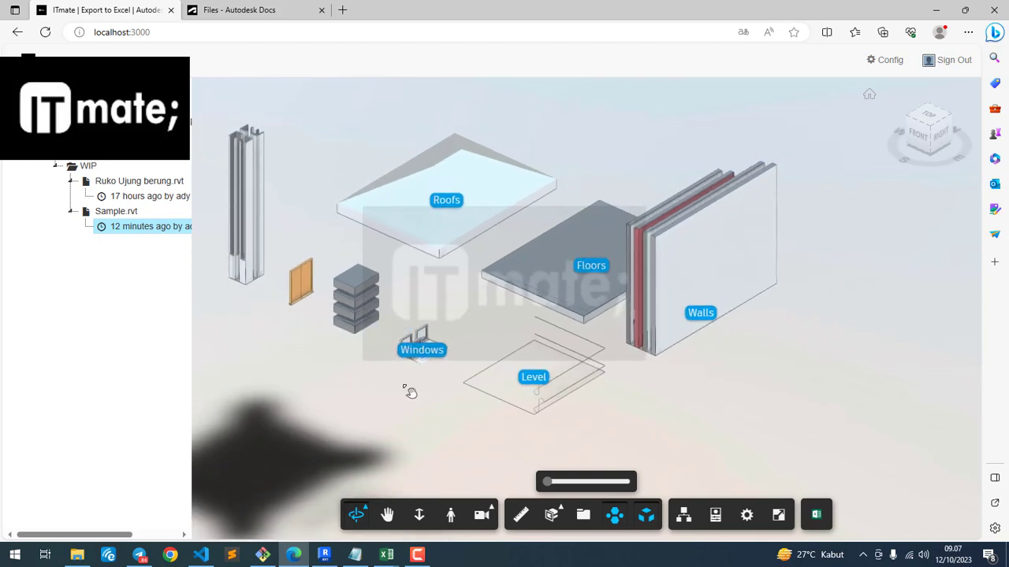
middle_click_drag(410, 393, 387, 380)
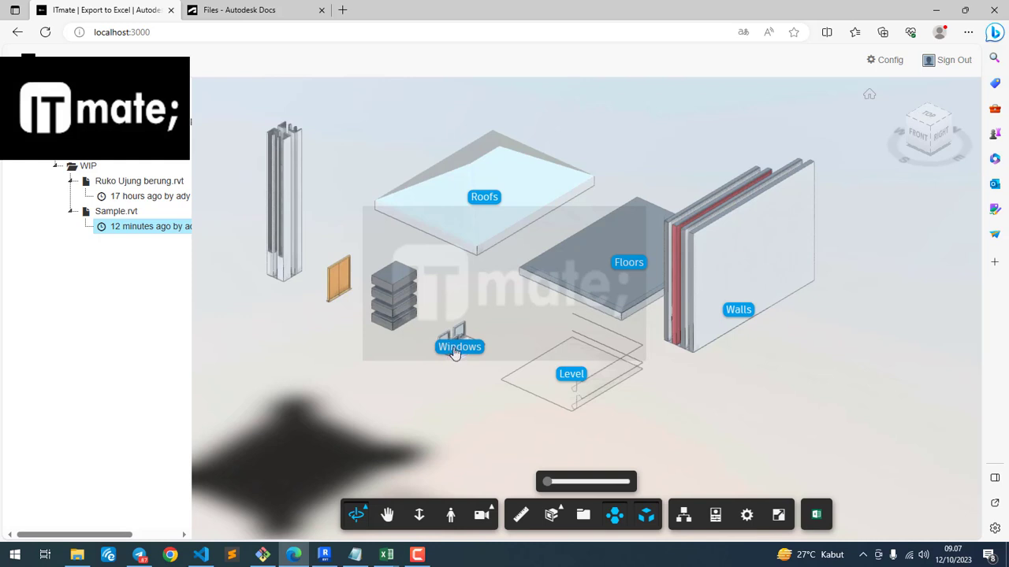
left_click(817, 516)
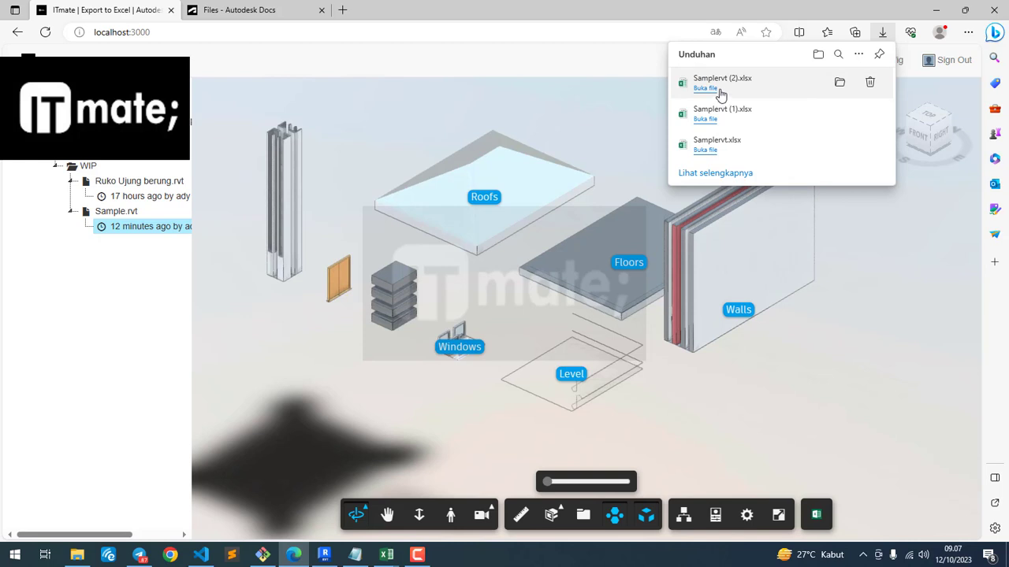
- Open the exported Samplervt (2).xlsx in a maximized Excel window and look across its Walls sheet
left_click(720, 93)
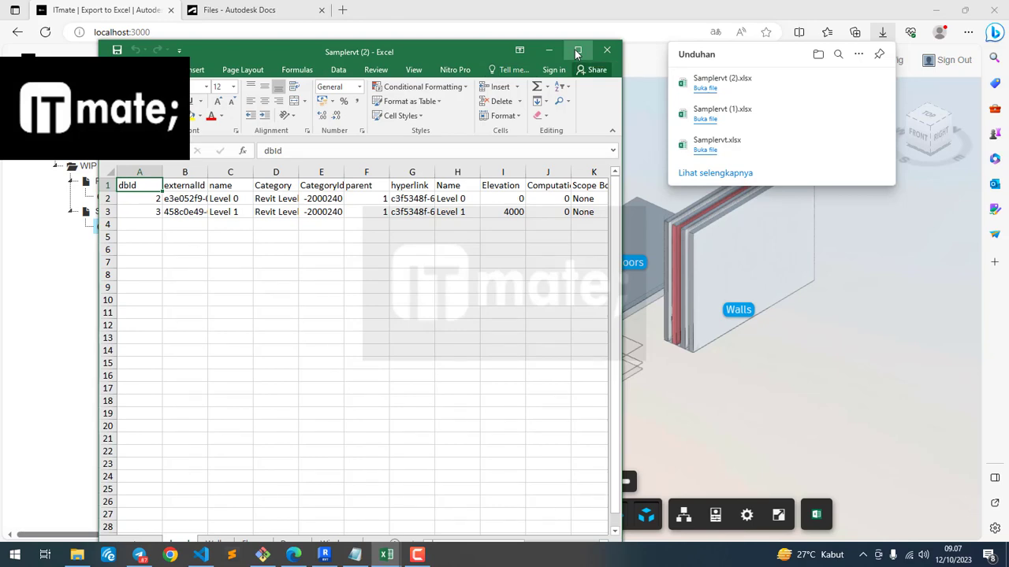
left_click(577, 52)
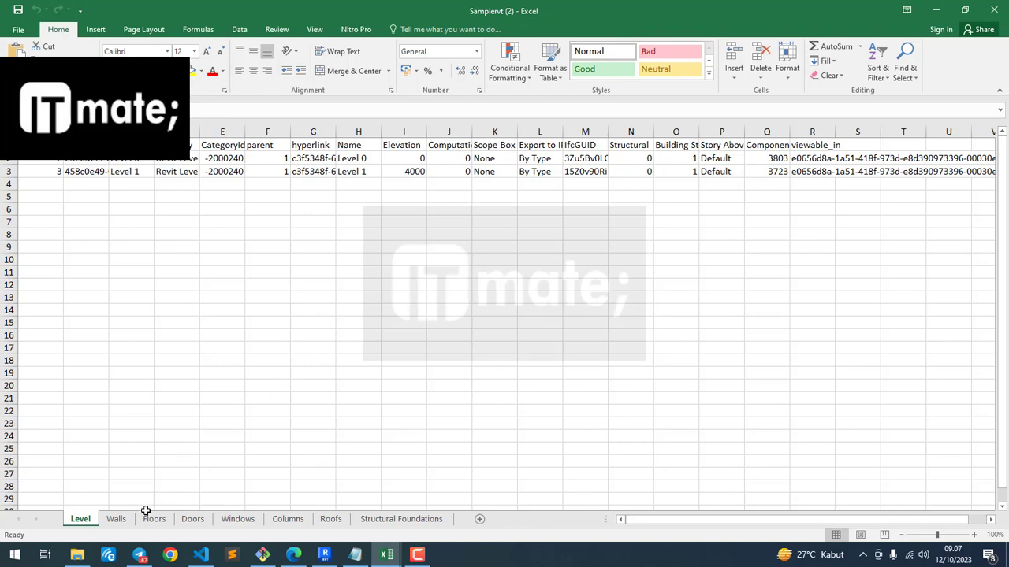
left_click(118, 521)
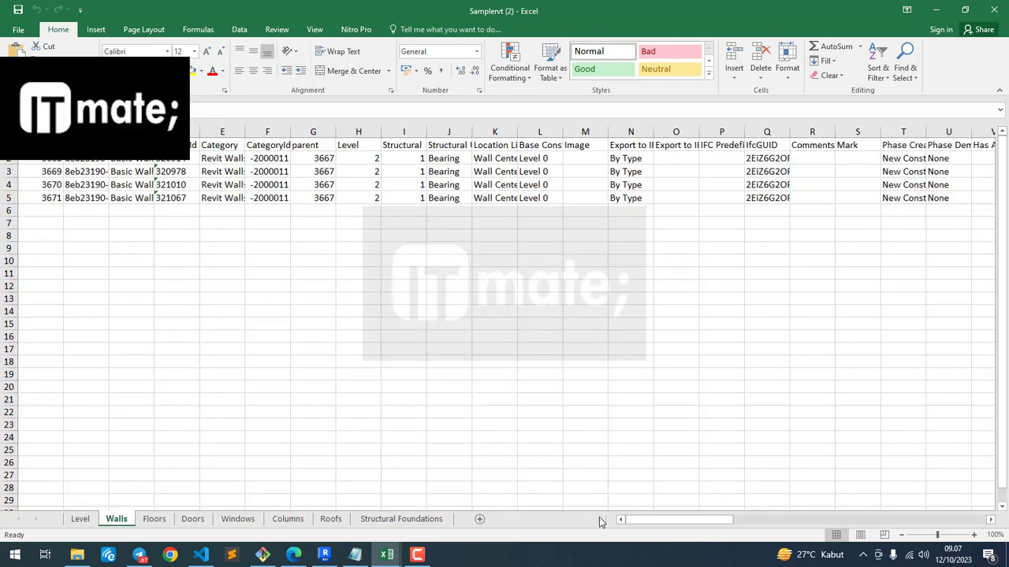
left_click_drag(647, 517, 589, 532)
- Return to the clustered model in the ITmate web app and examine the Walls cluster up close
left_click(294, 554)
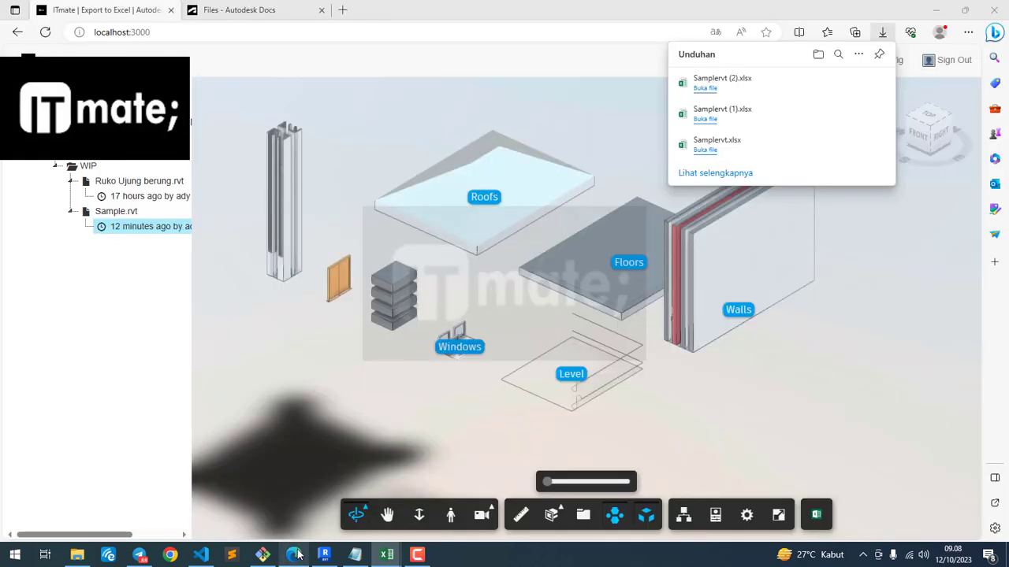
left_click_drag(776, 402, 813, 383)
scroll(645, 304, "up", 3)
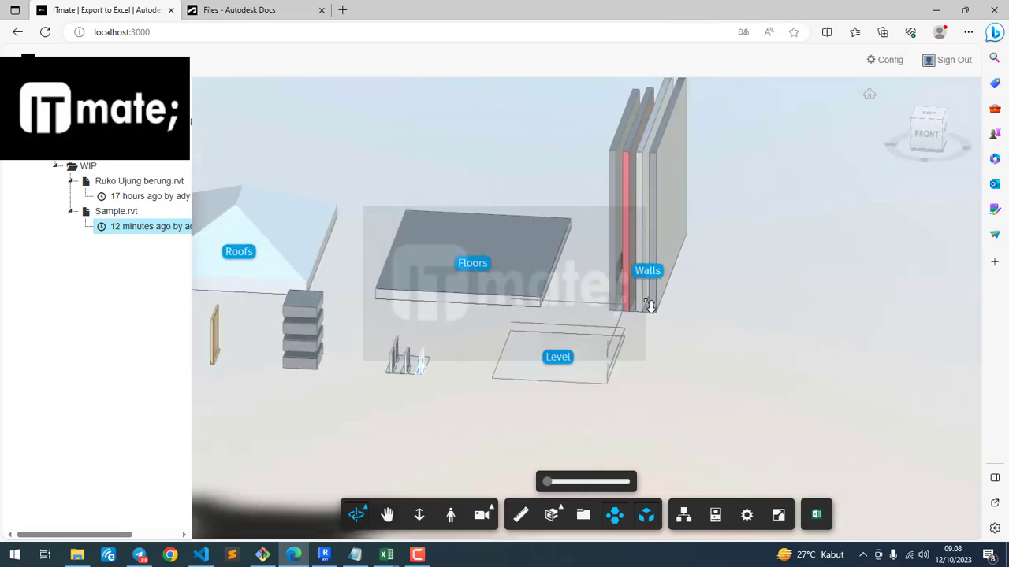
scroll(699, 370, "up", 1)
left_click_drag(699, 370, 473, 390)
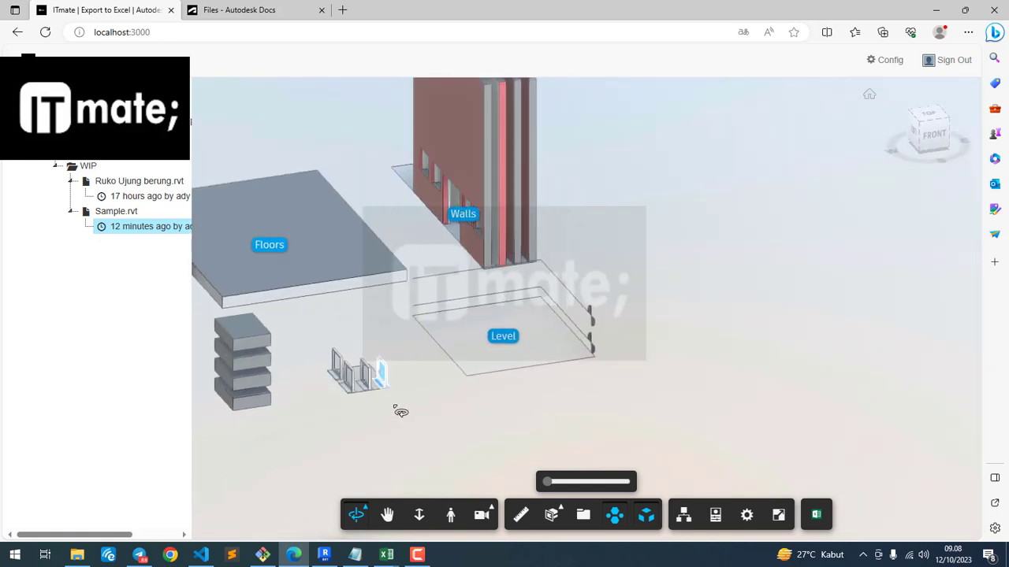
- Switch to the Samplervt workbook in Excel and examine the wall parameters on the Walls sheet, especially the Volume column
mouse_move(387, 552)
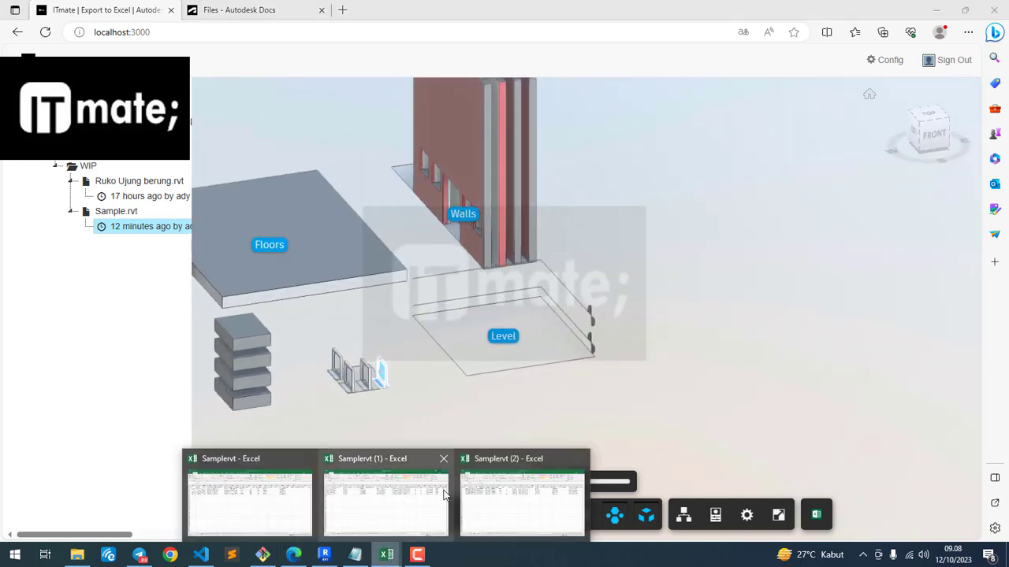
mouse_move(457, 495)
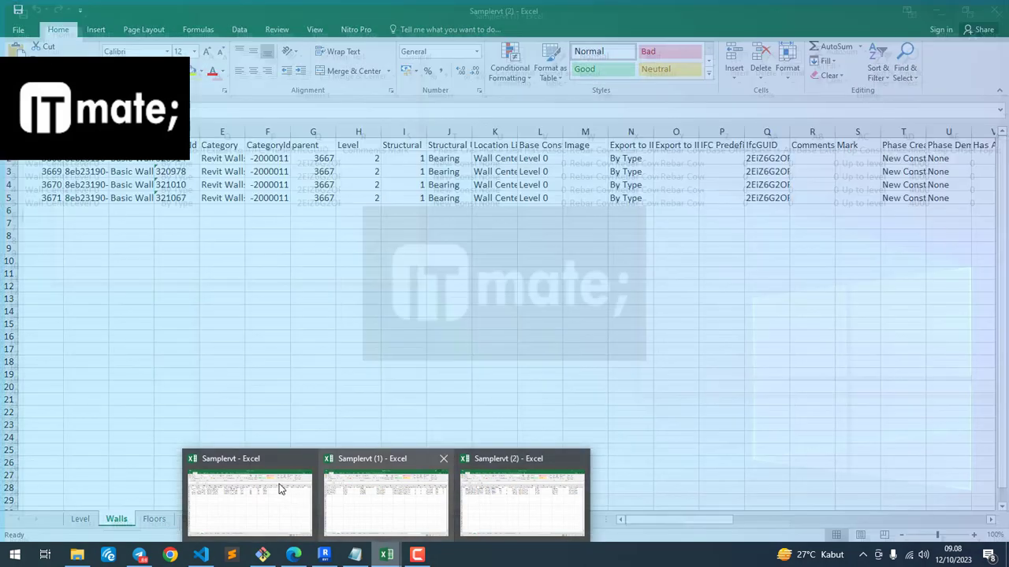
left_click(279, 484)
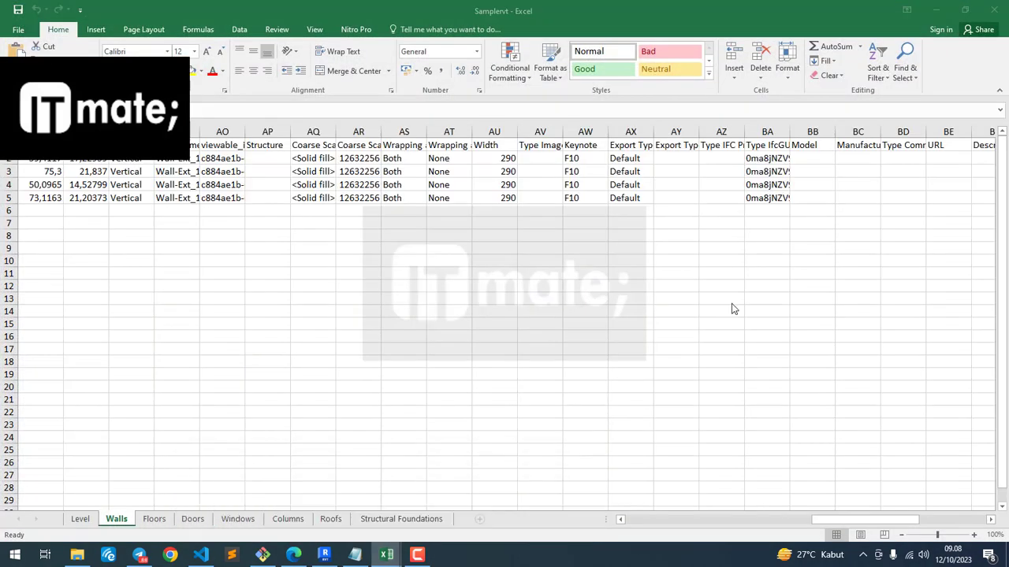
left_click_drag(819, 522, 784, 520)
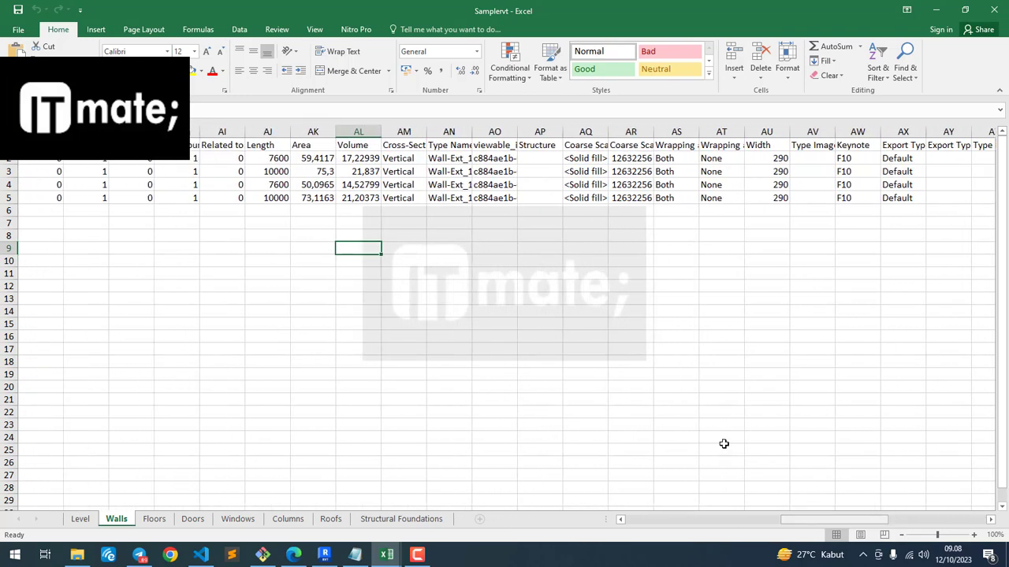
left_click(369, 149)
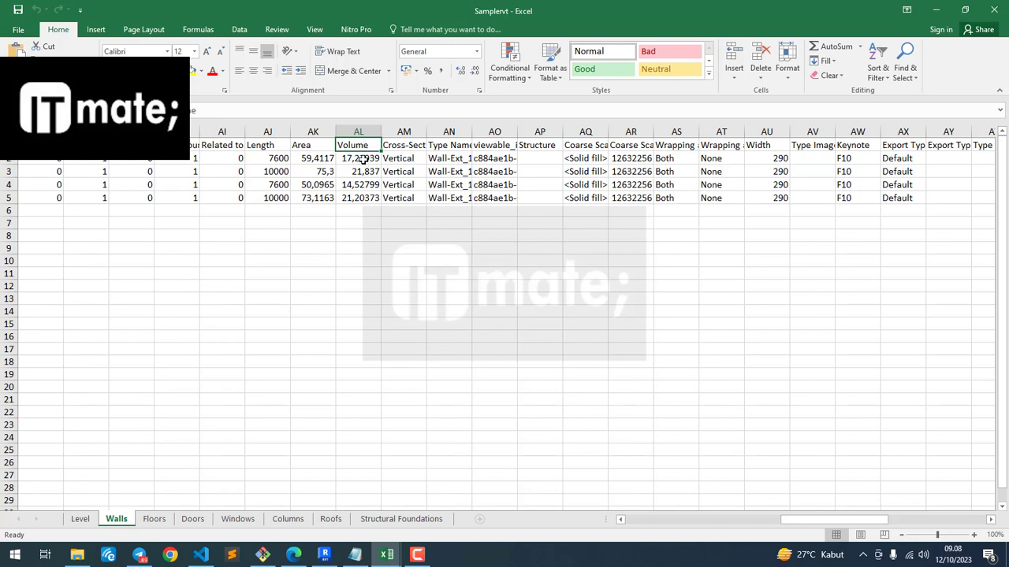
left_click_drag(363, 160, 356, 200)
left_click(360, 224)
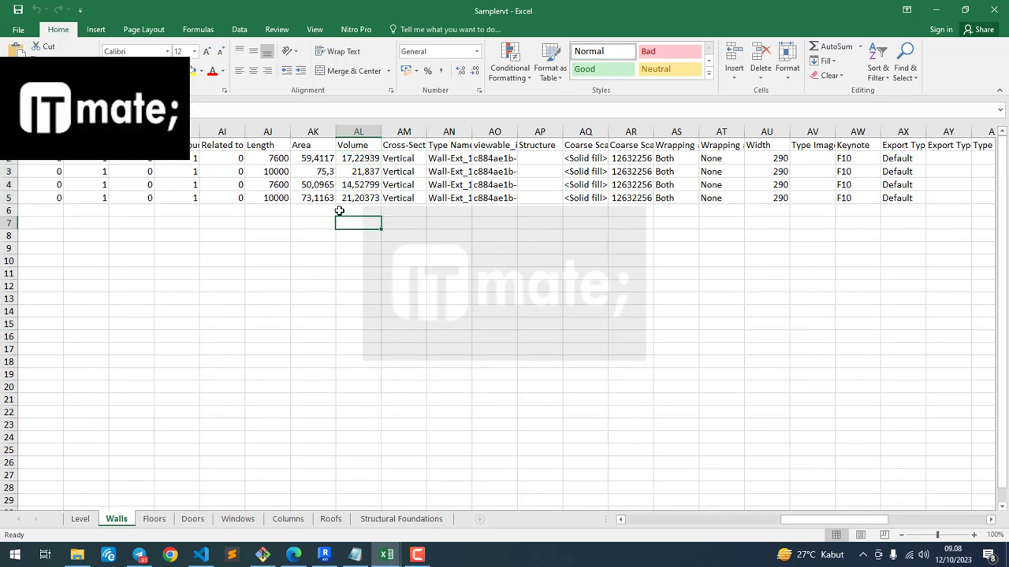
left_click(339, 211)
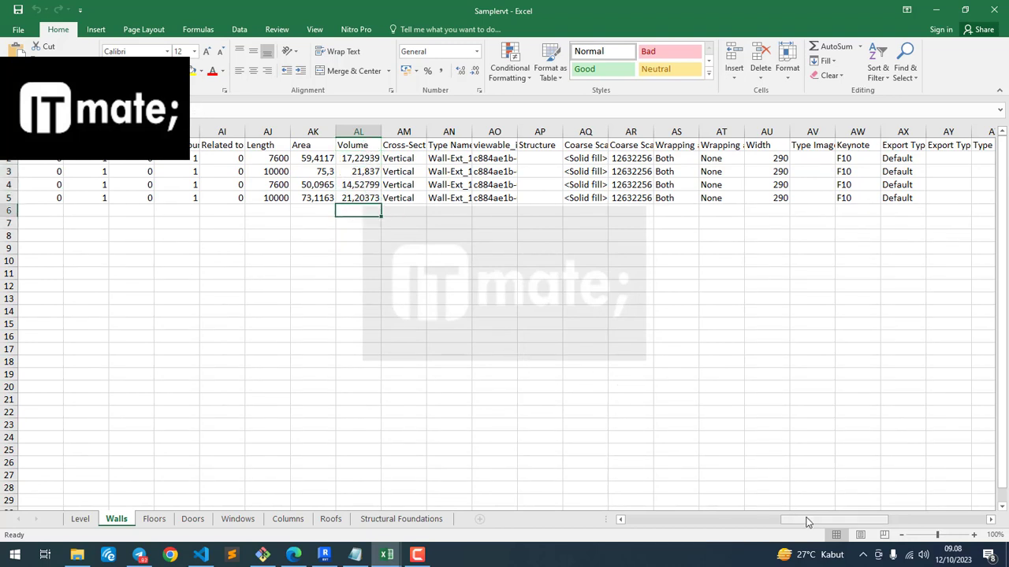
left_click_drag(827, 520, 686, 529)
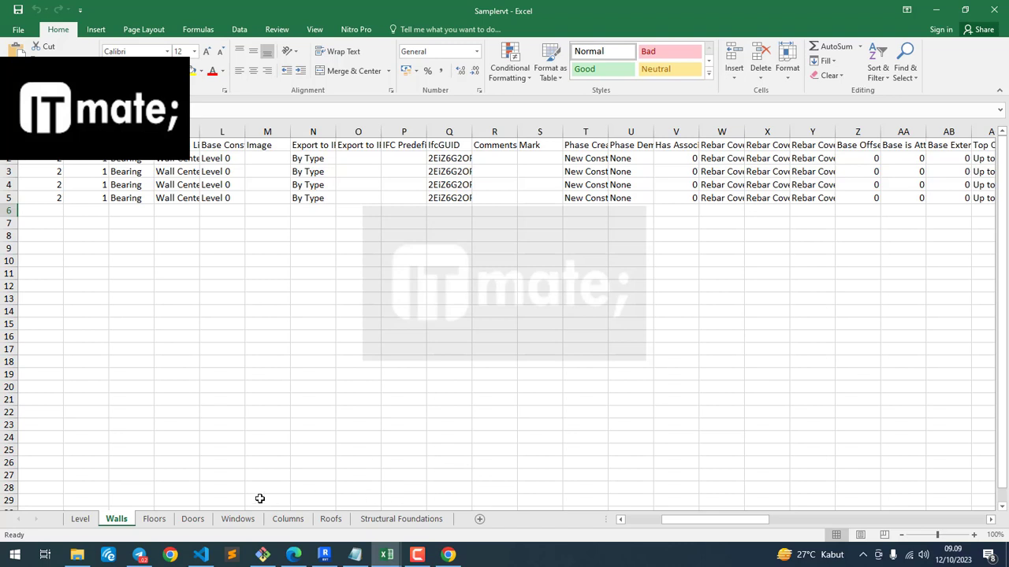
- Review the Floors, Doors, Windows, Columns, Roofs and Structural Foundations sheets one after another
left_click(156, 520)
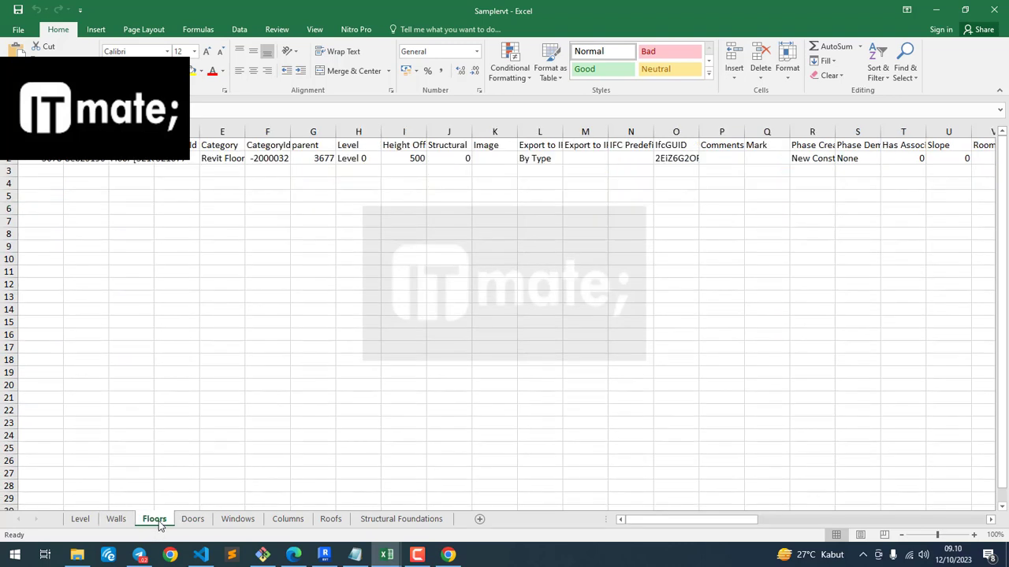
left_click(193, 520)
left_click(235, 520)
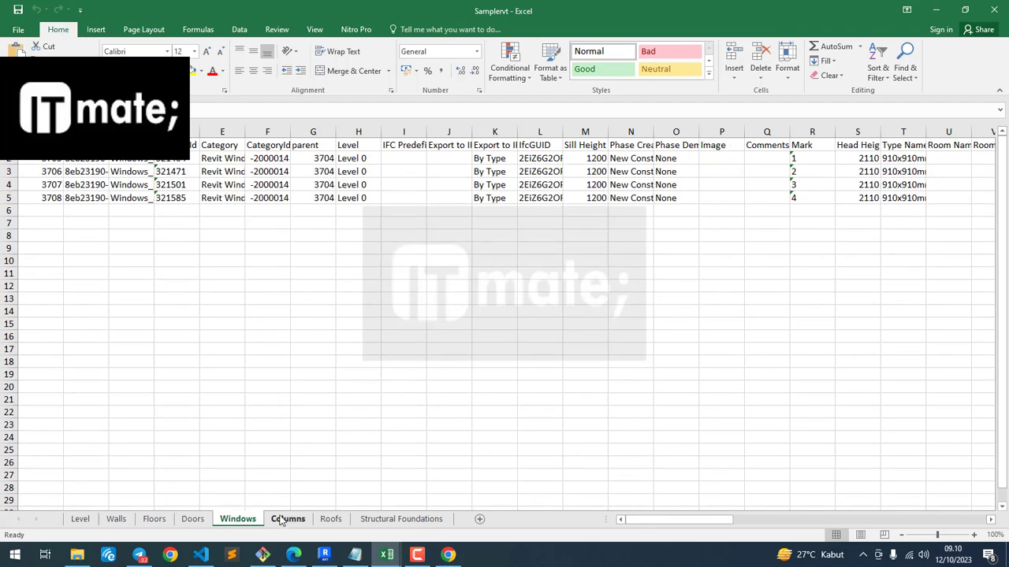
left_click(307, 522)
left_click(332, 522)
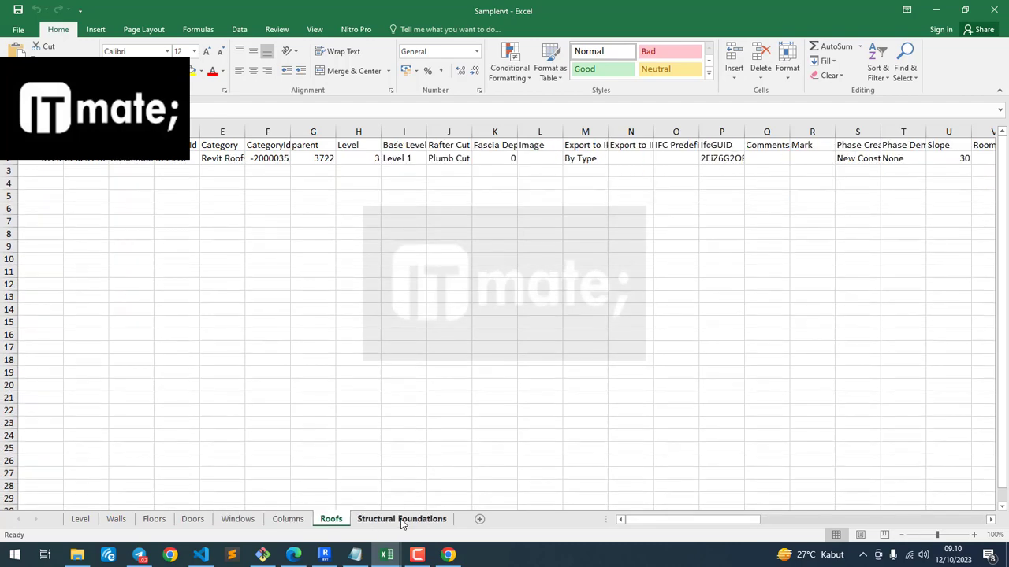
left_click(403, 519)
mouse_move(664, 524)
left_mouse_down()
mouse_move(748, 530)
mouse_move(658, 529)
left_mouse_up()
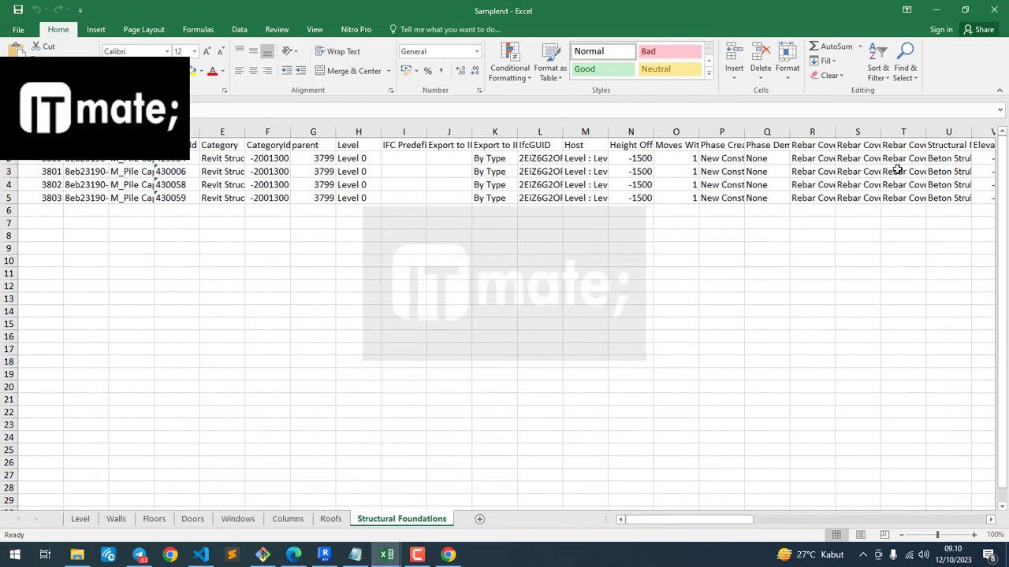
- Minimize the workbook and bring the column, door, foundation and window clusters into view in the ITmate web app
left_click(935, 12)
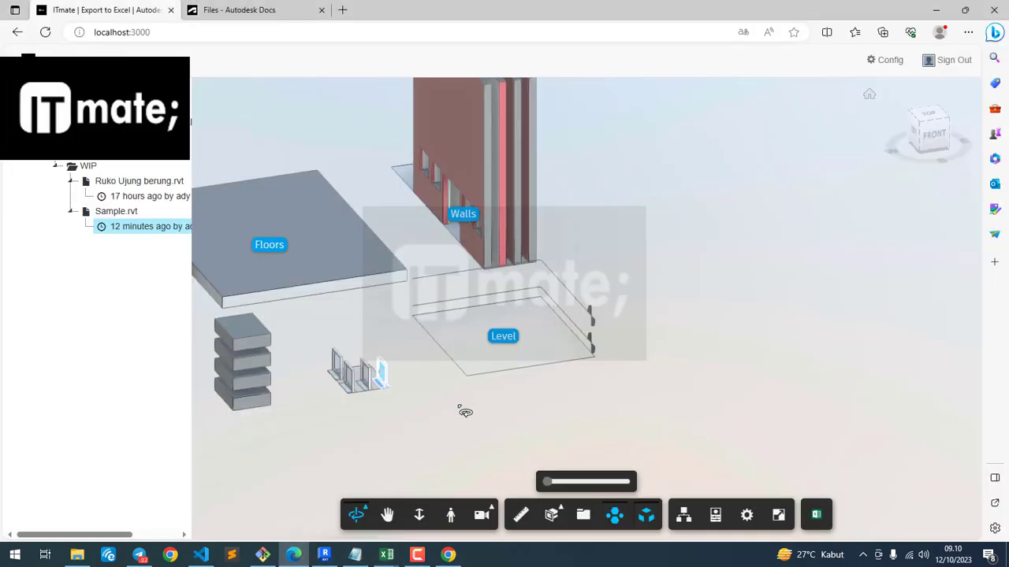
left_click_drag(564, 439, 675, 434)
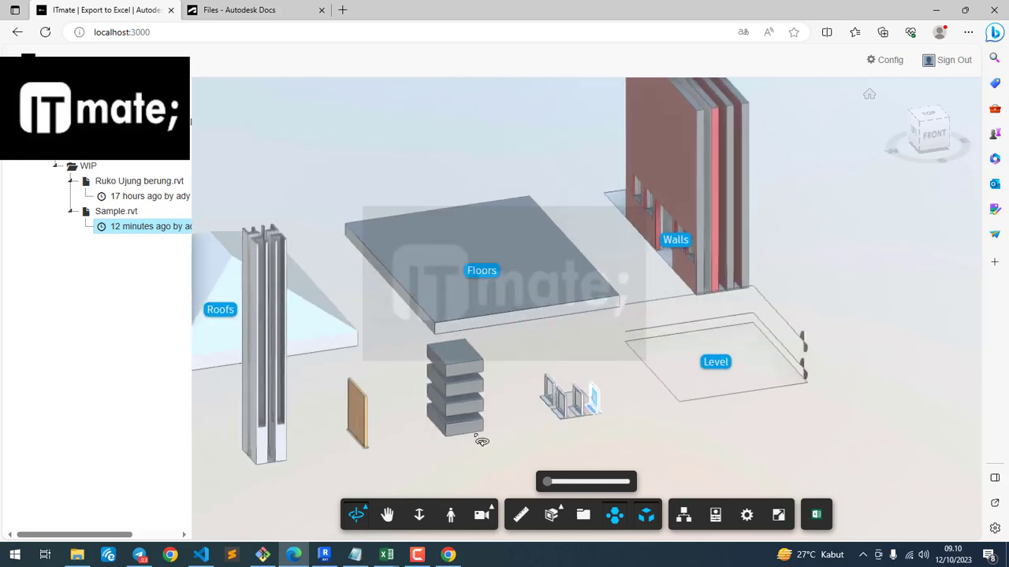
left_click(420, 554)
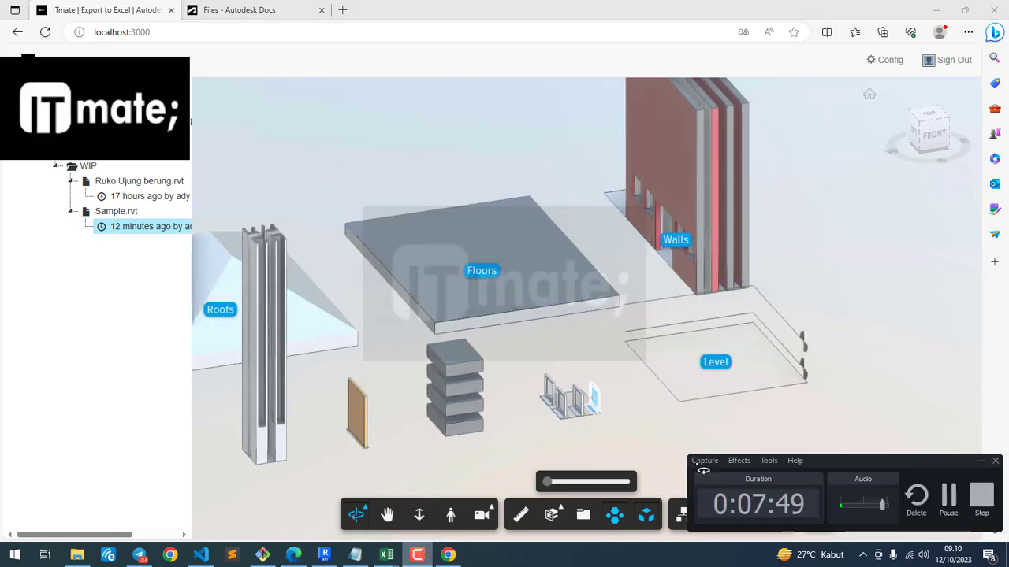